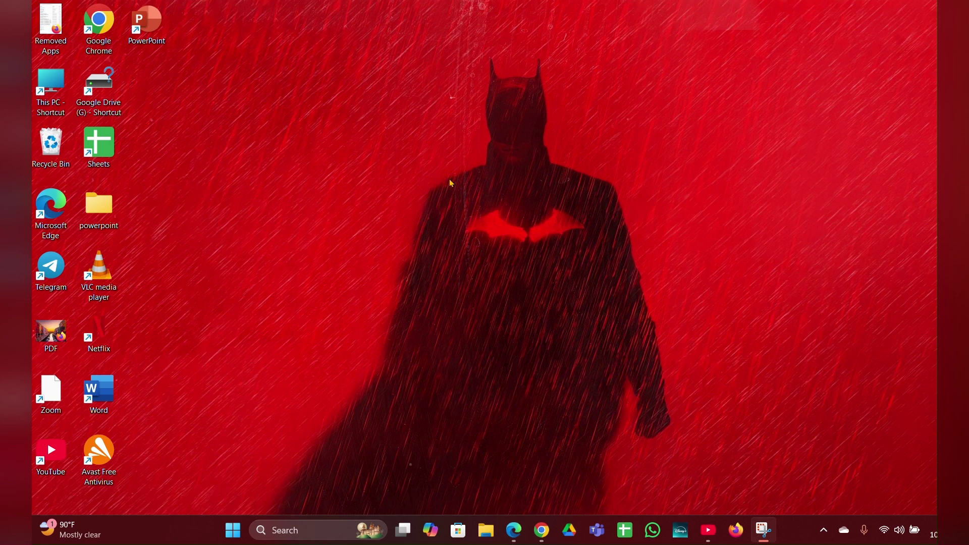
- Open Windows Settings and go to the list of known Wi-Fi networks under Network & internet
click(242, 540)
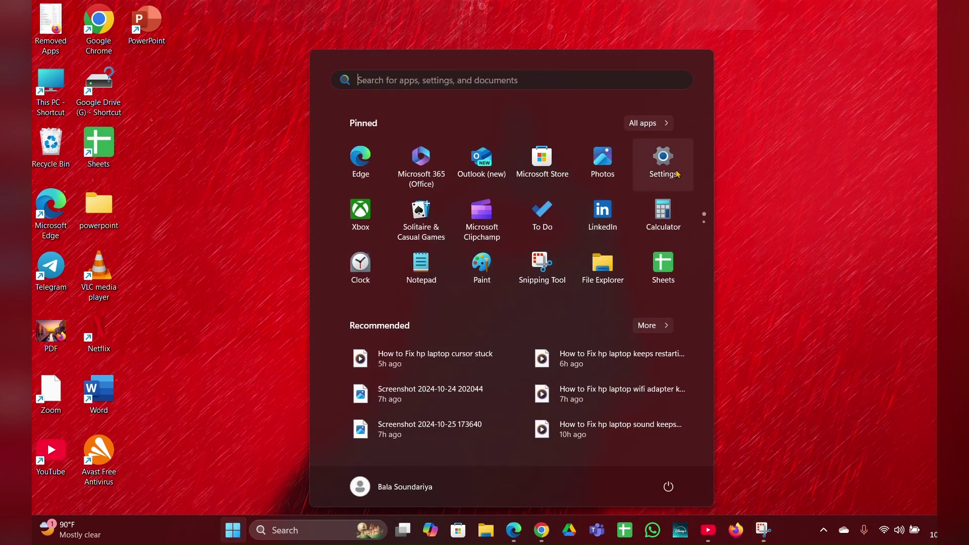
click(663, 173)
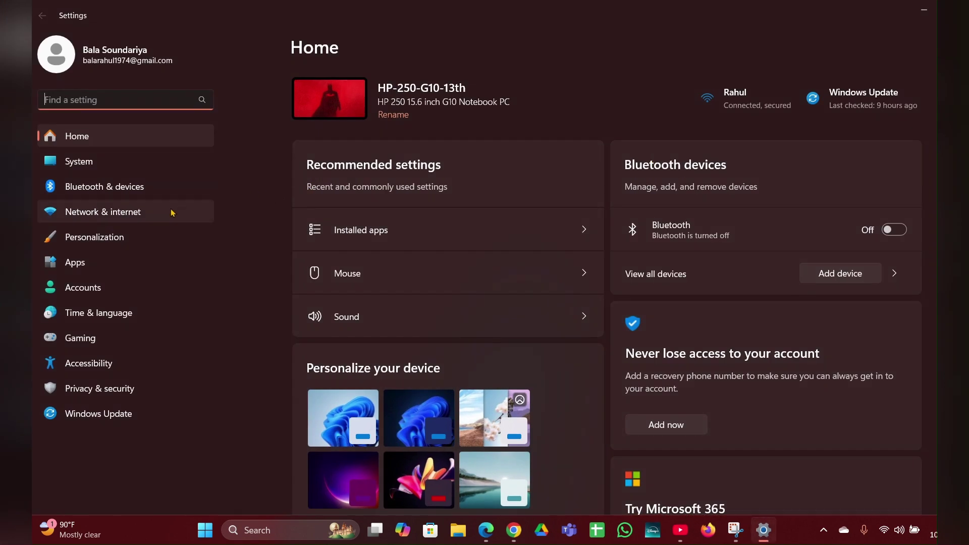
click(169, 215)
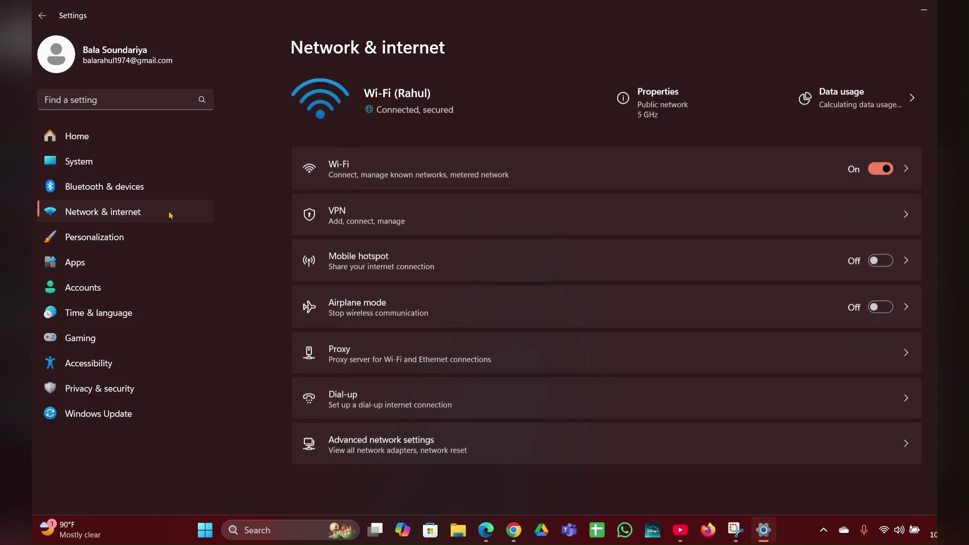
click(427, 173)
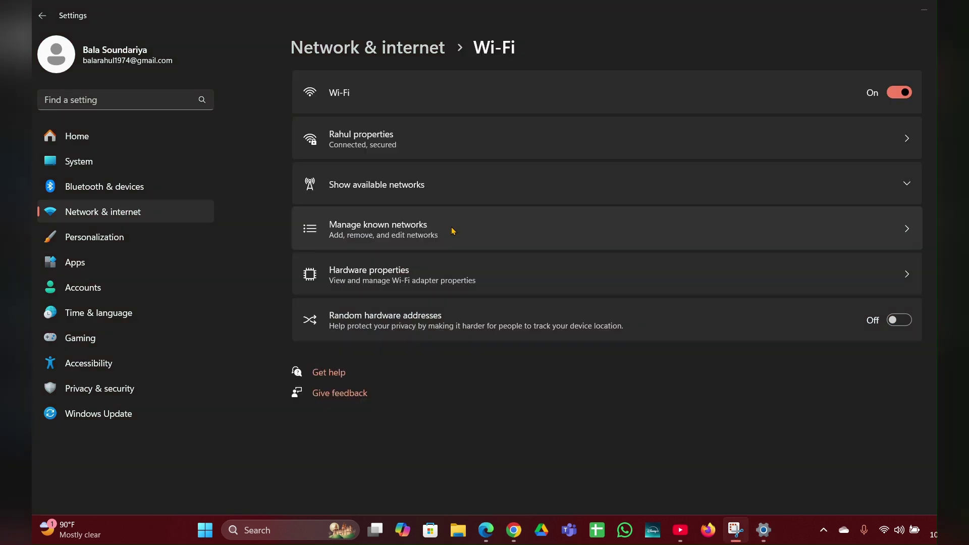
click(453, 231)
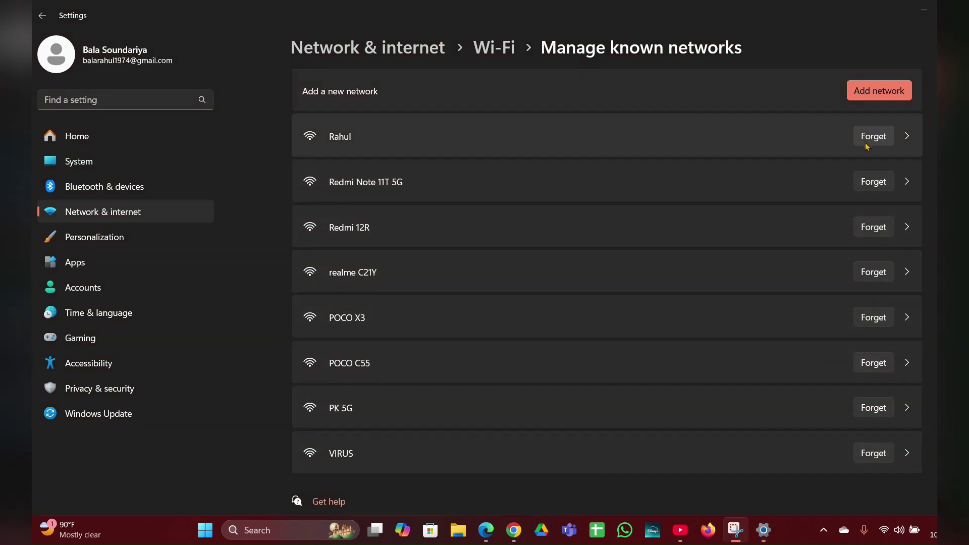
- Turn on Metered connection for the known network Redmi 12R and close Settings
click(874, 242)
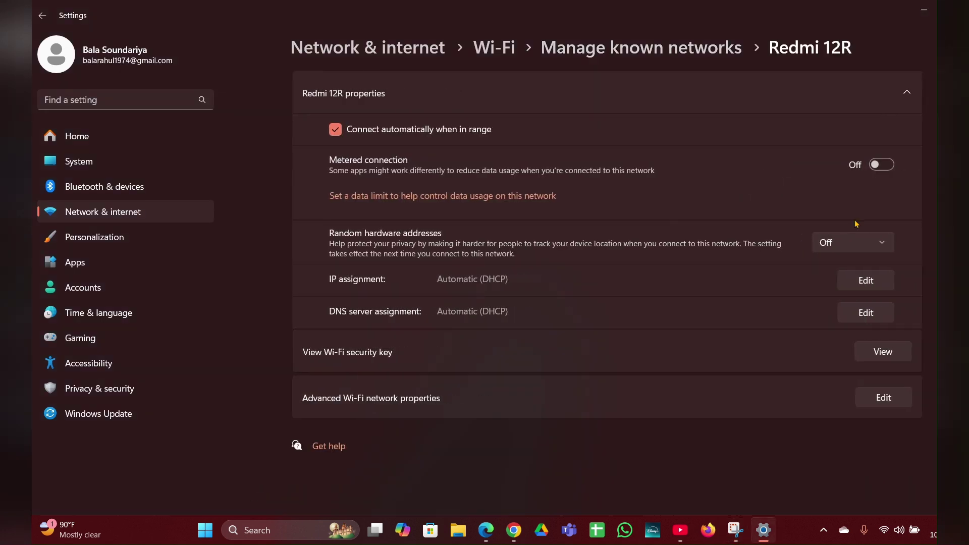
click(872, 166)
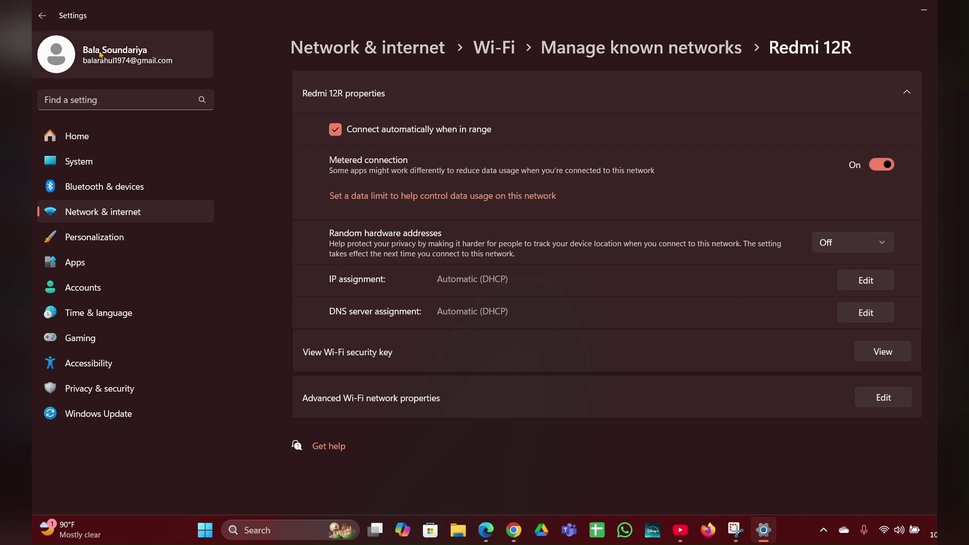
key(alt+F4)
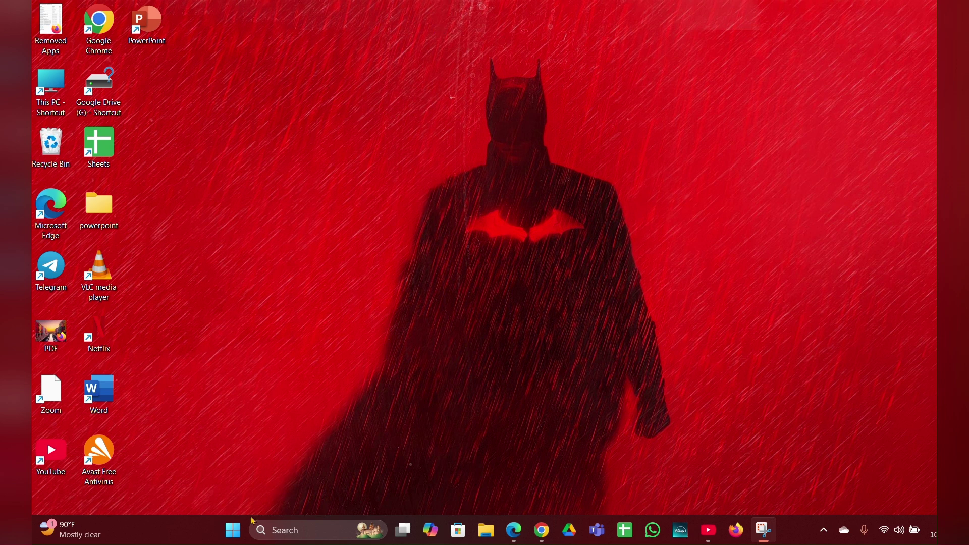
- Open Device Manager, dismiss the standard-user notice and move the window toward the middle of the desktop
right_click(233, 530)
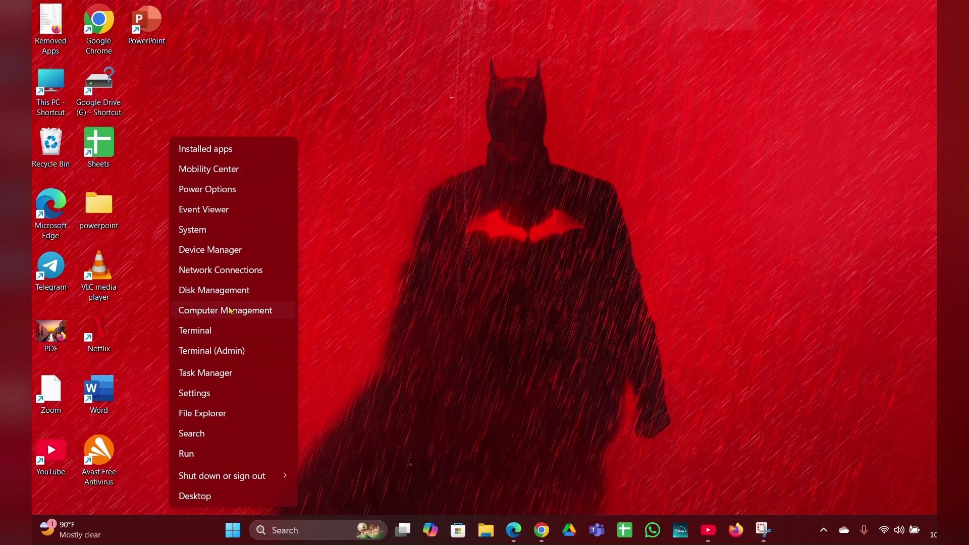
click(222, 246)
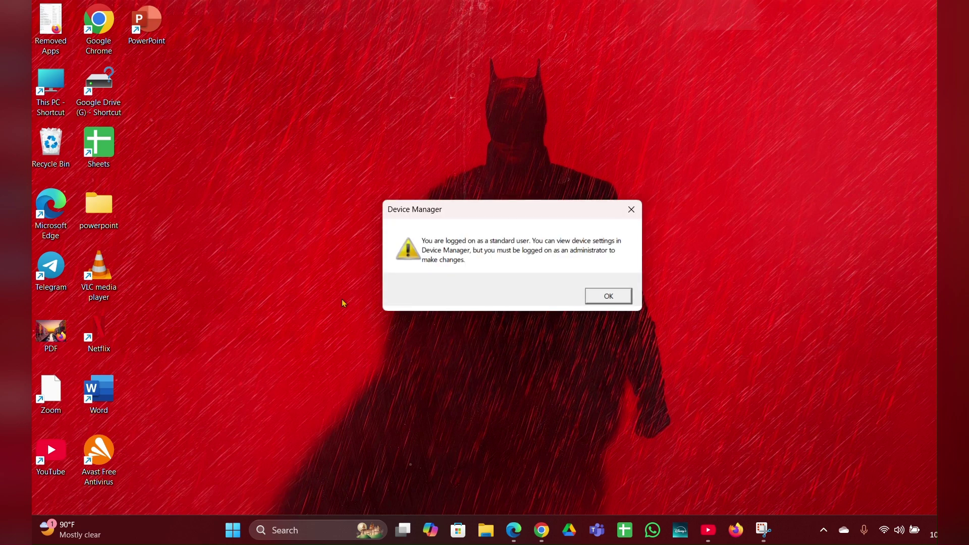
click(612, 296)
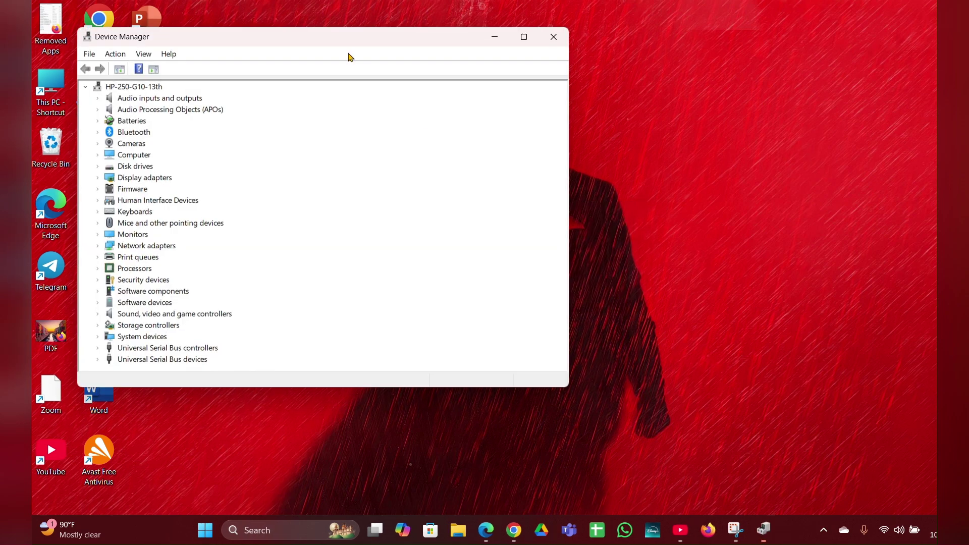
drag(346, 42, 539, 86)
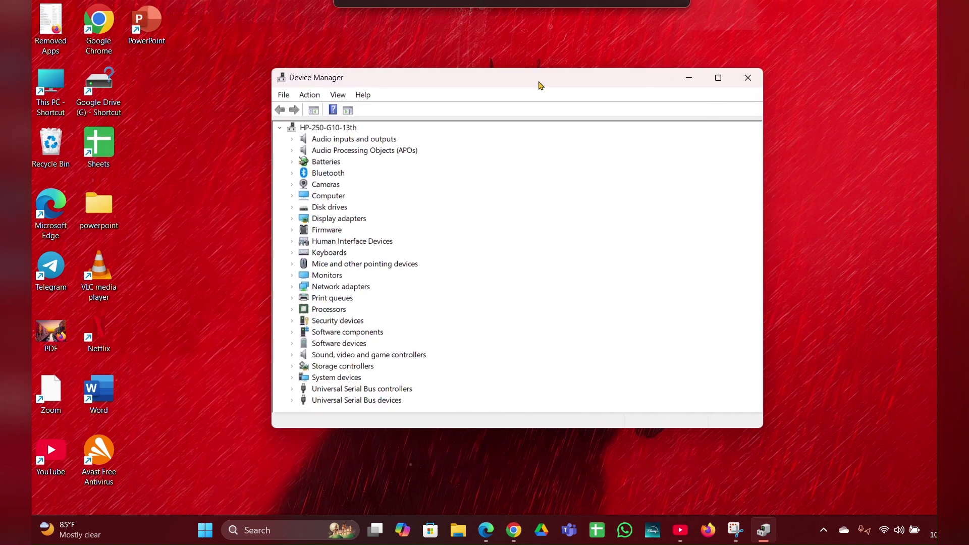
- Open the properties of the Realtek RTL8852BE WiFi 6 network adapter and unlock its settings for changes
double_click(352, 286)
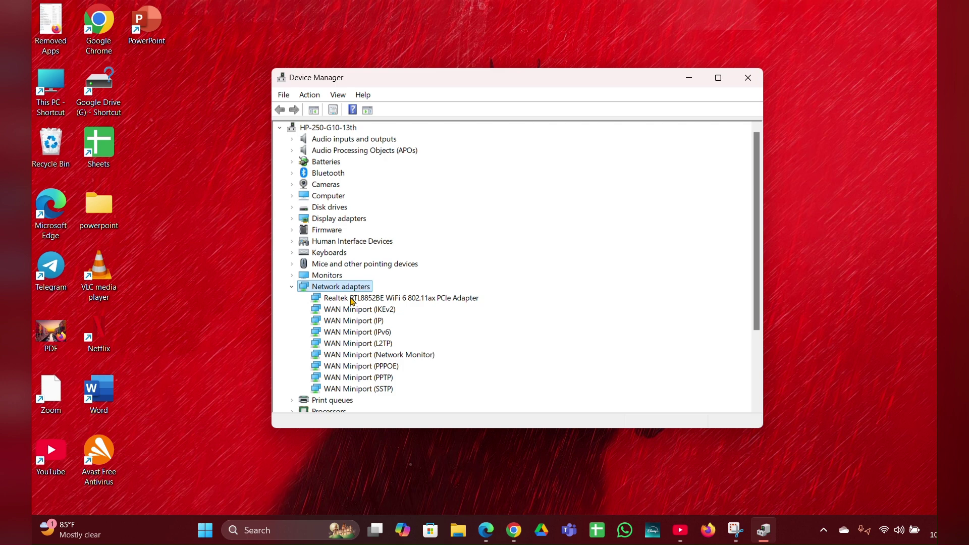
click(352, 298)
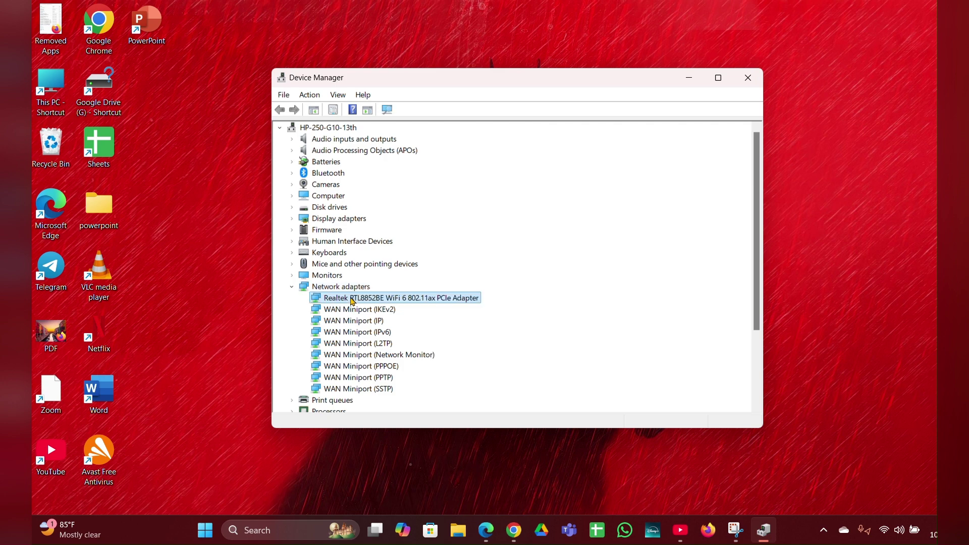
right_click(352, 298)
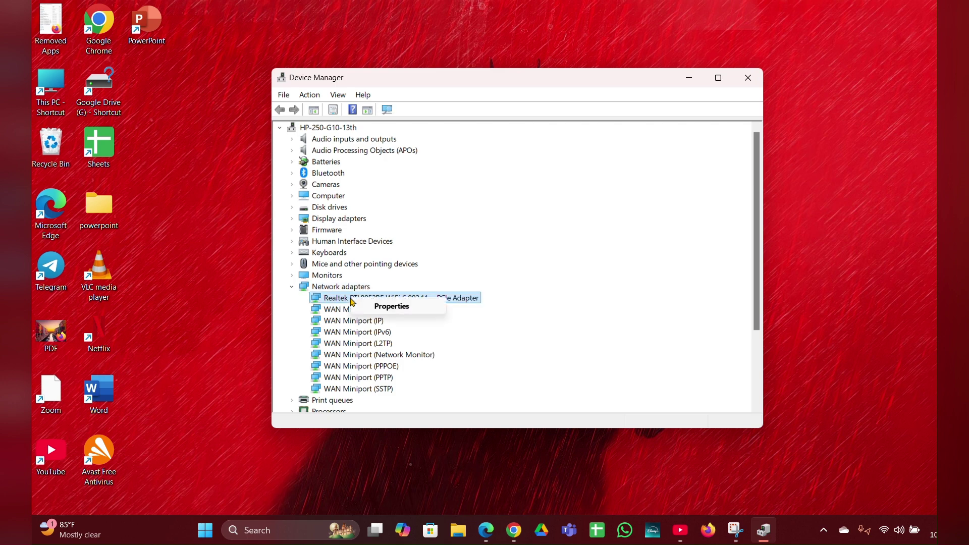
click(381, 310)
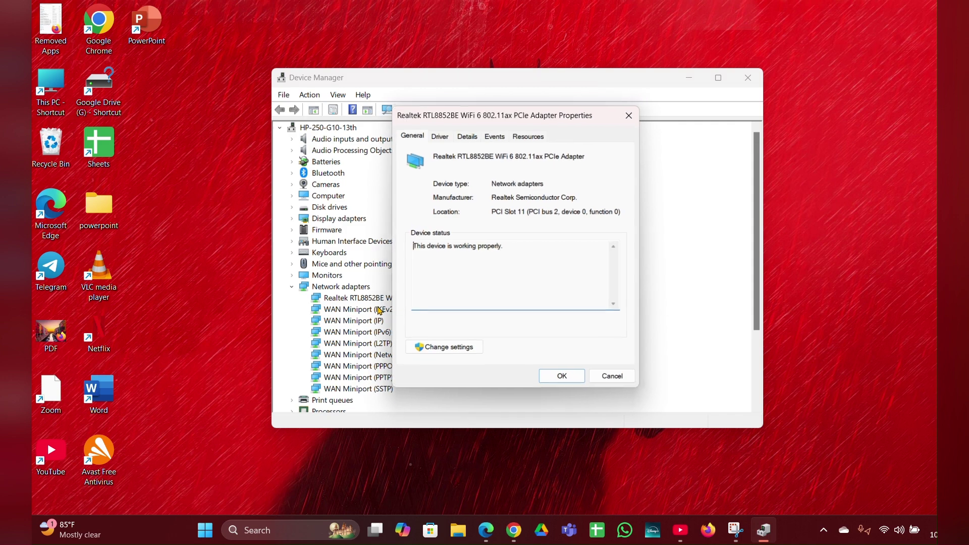
click(468, 353)
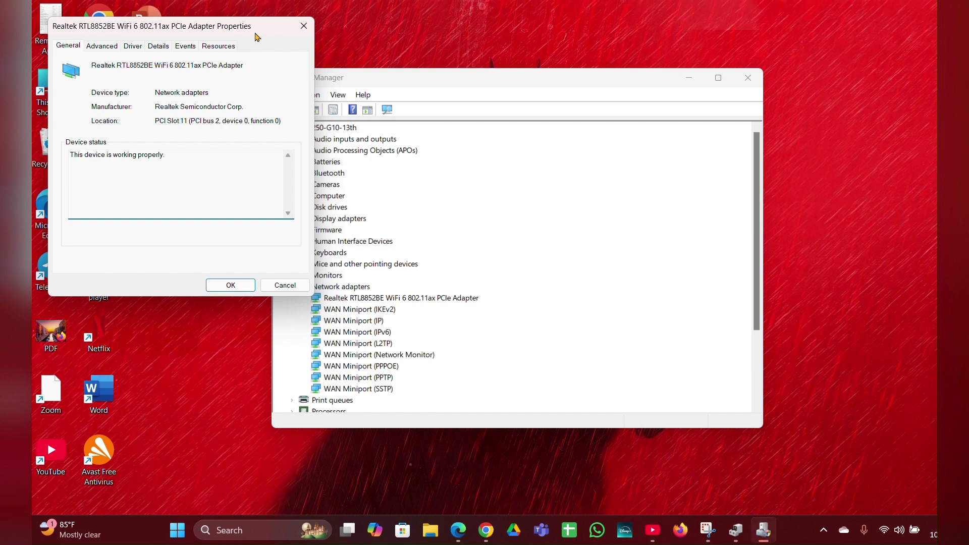
- Run an automatic driver update for the Realtek WiFi 6 adapter and close the update wizard
drag(237, 28, 553, 104)
click(398, 116)
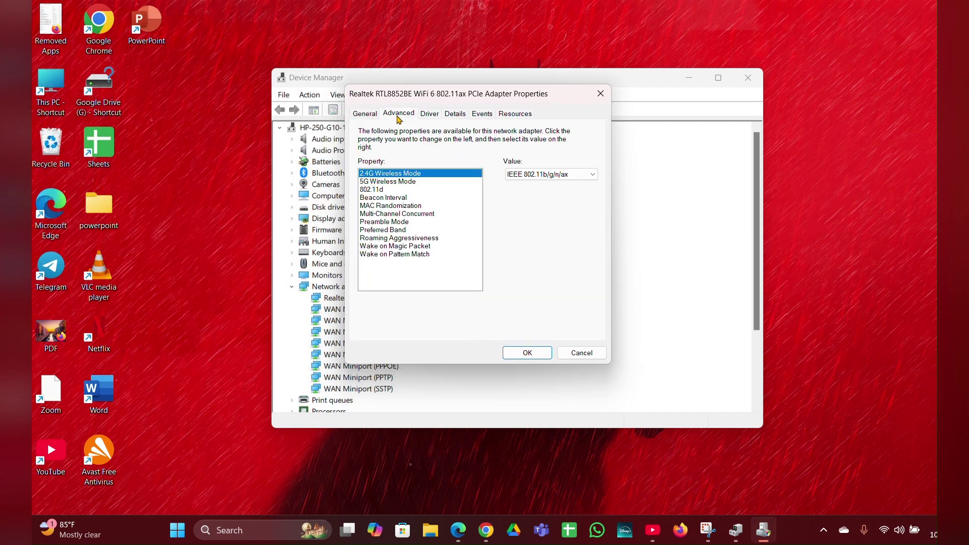
click(429, 115)
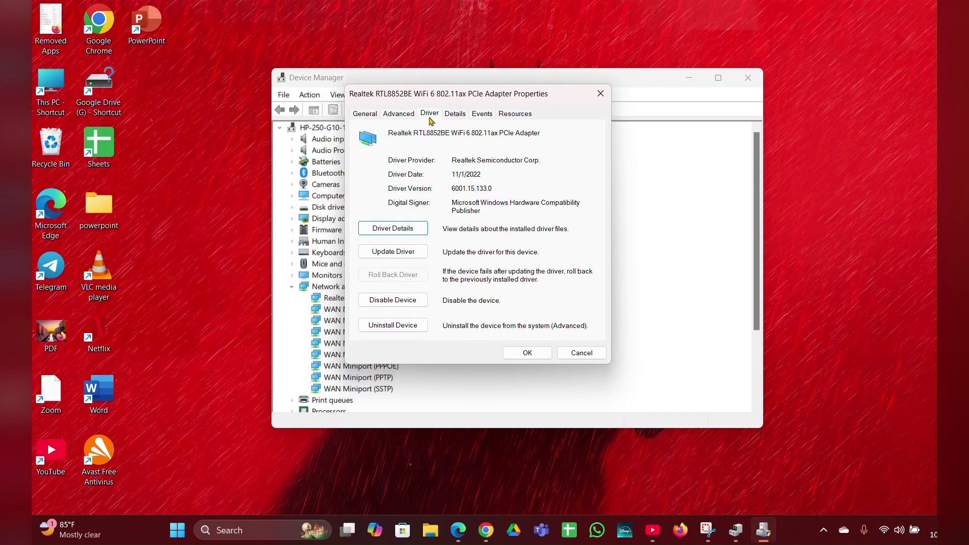
click(411, 251)
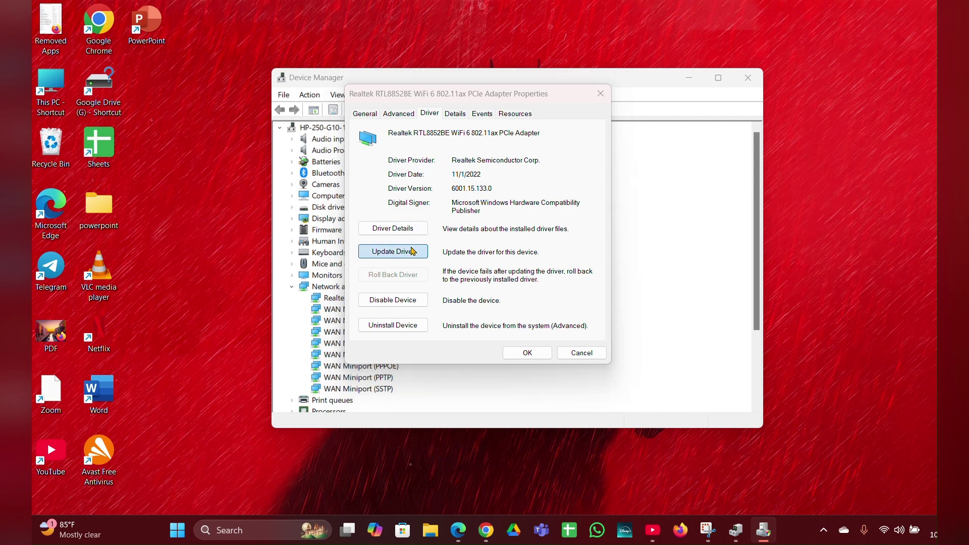
click(404, 187)
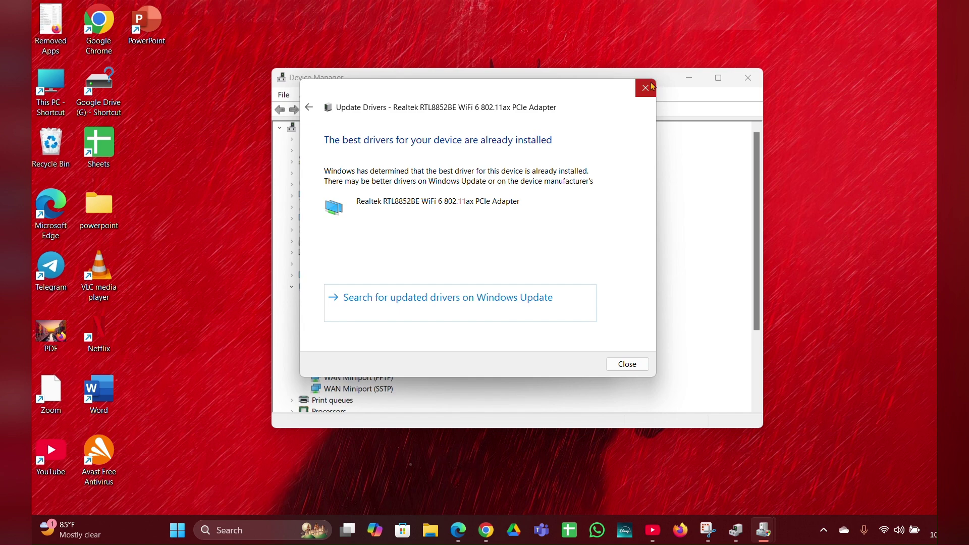
click(639, 370)
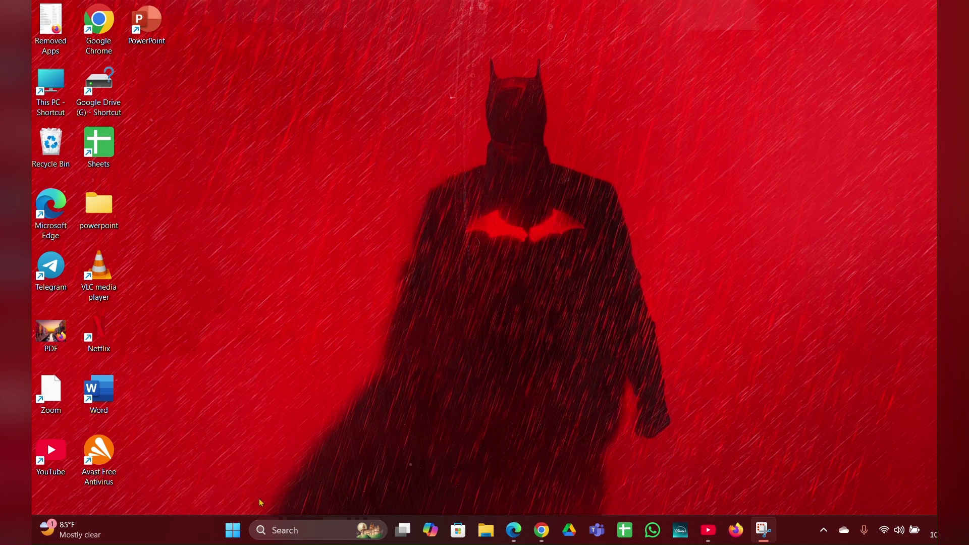
- Reopen Device Manager past the standard-user notice and reposition its window near the center of the desktop
right_click(232, 529)
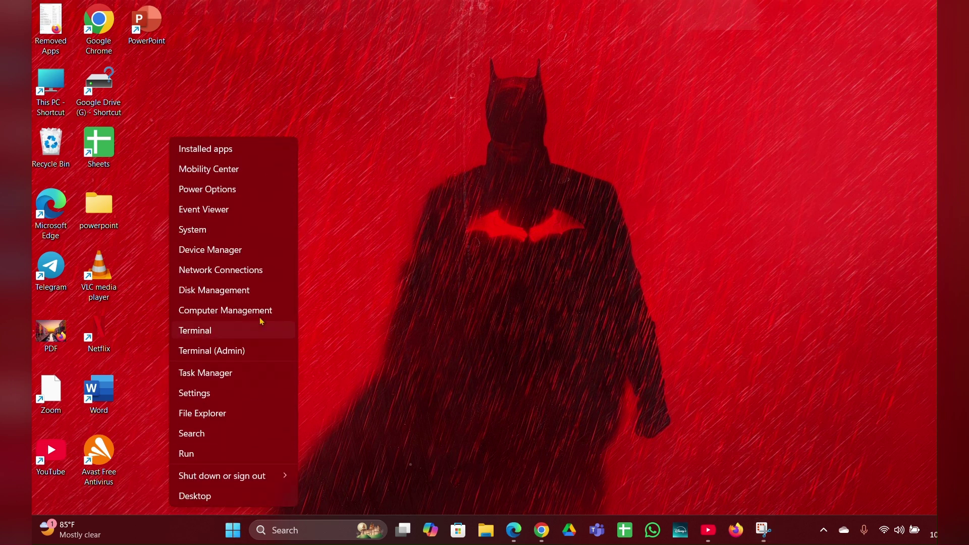
click(239, 249)
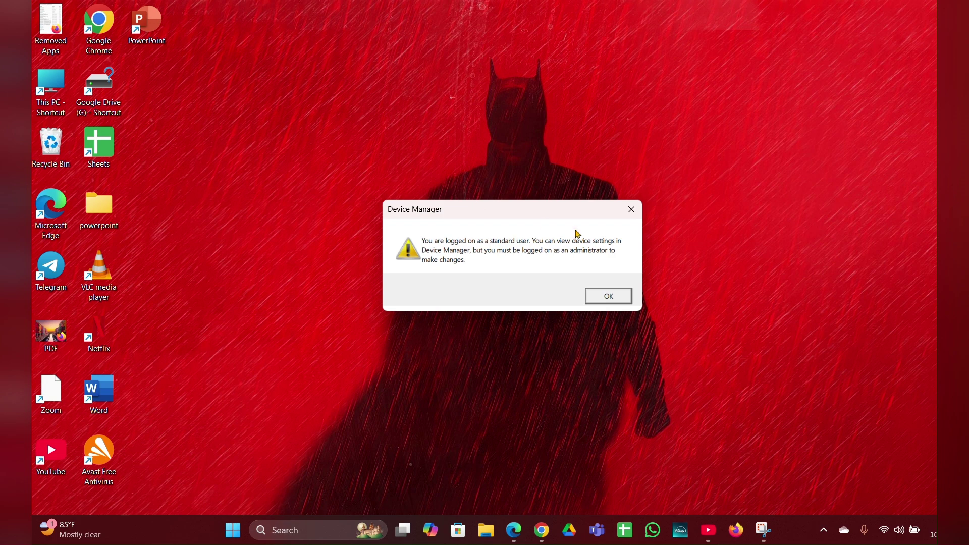
click(611, 296)
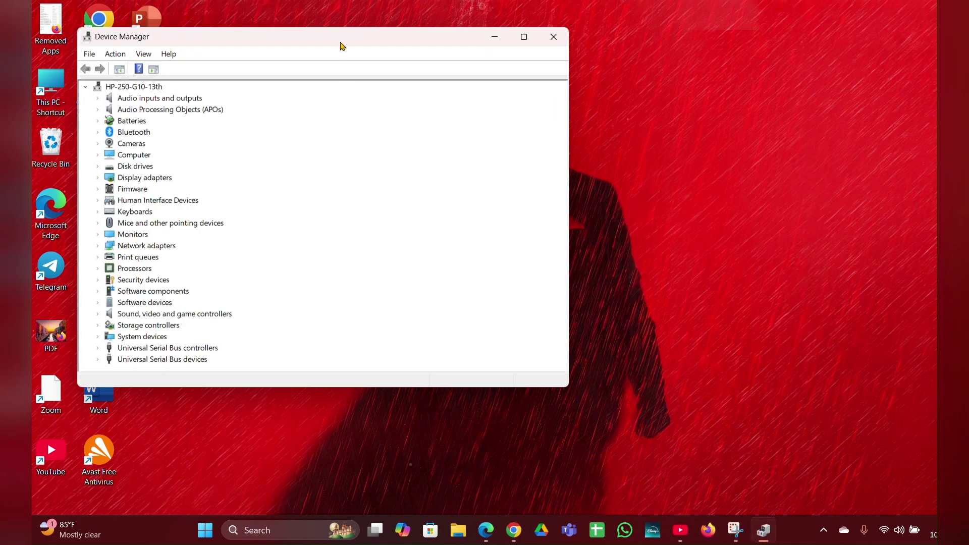
drag(341, 46, 571, 78)
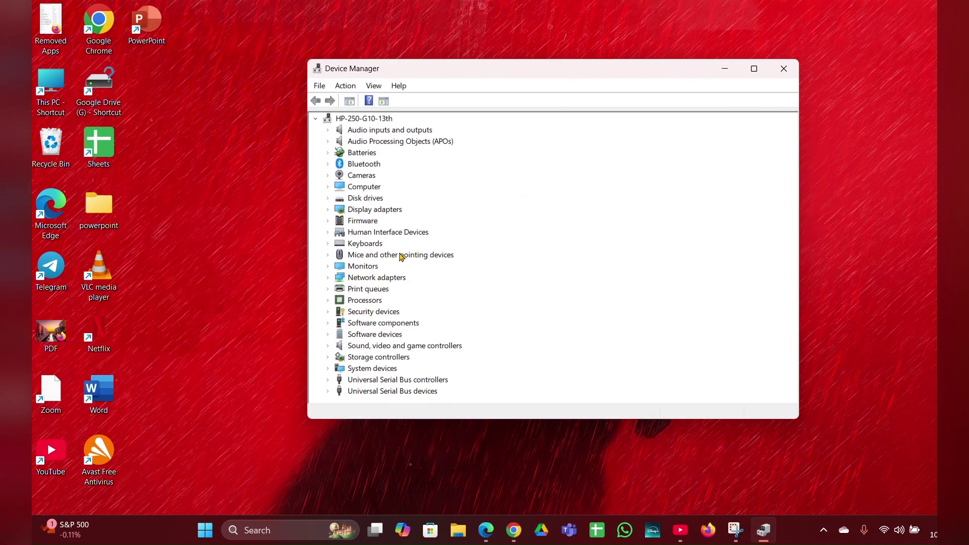
- Expand the network adapters, open the Realtek RTL8852BE WiFi 6 adapter's properties and request permission to change its settings
double_click(372, 279)
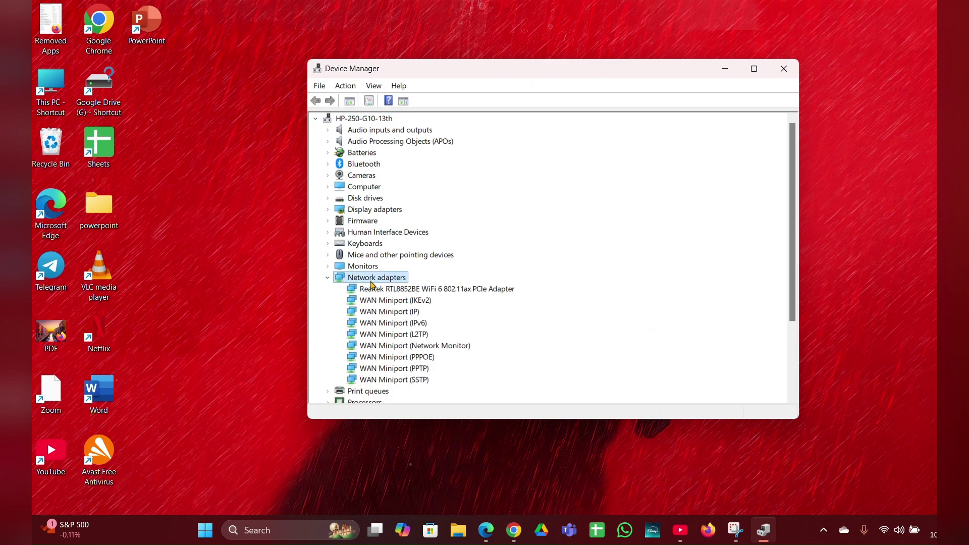
right_click(379, 290)
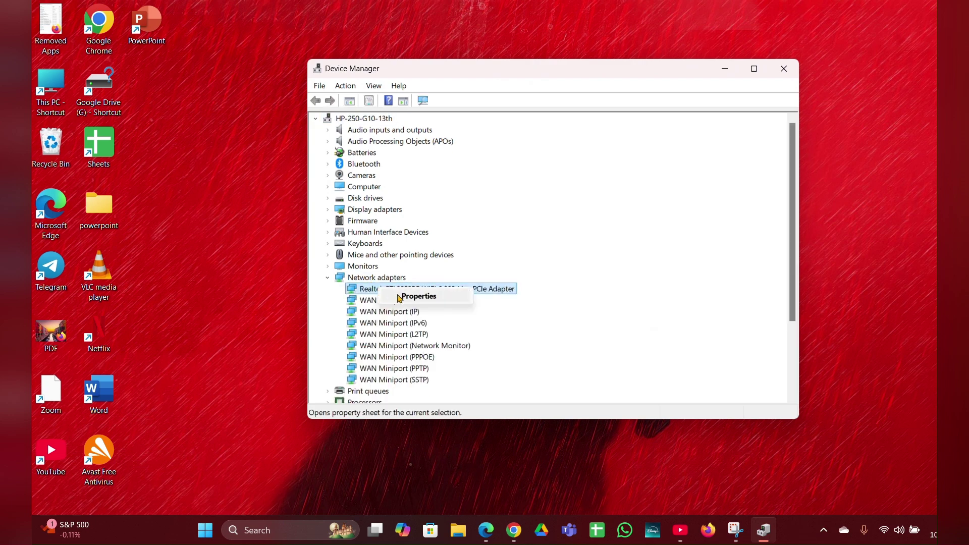
click(399, 298)
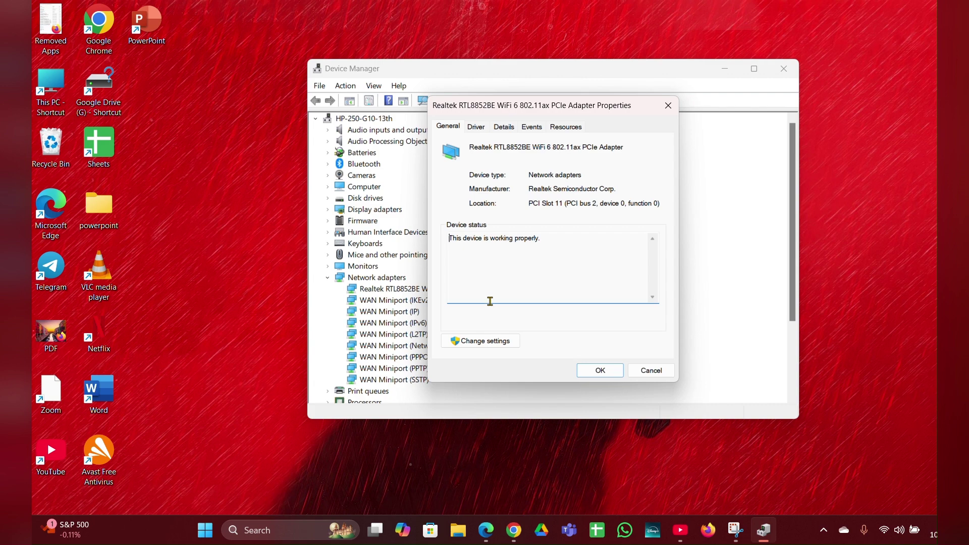
click(490, 343)
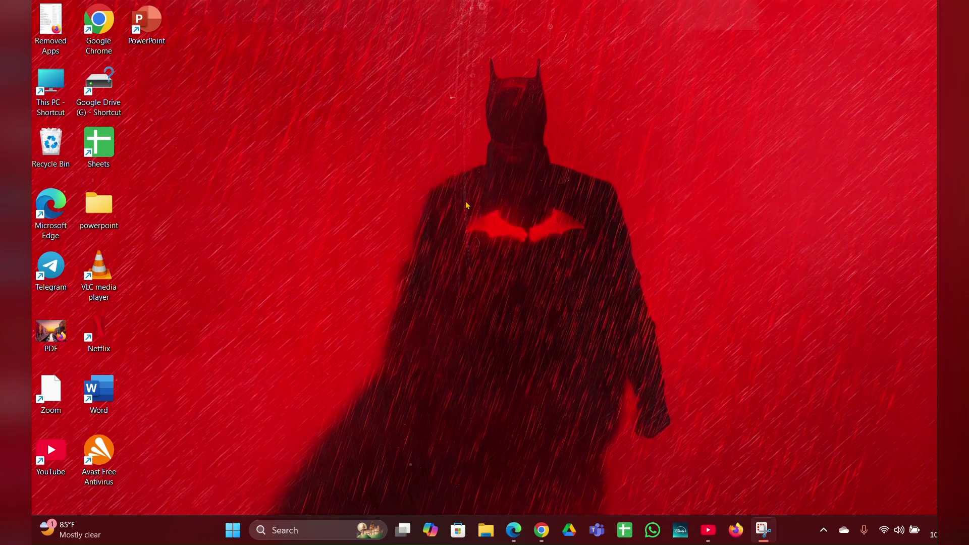
- Open the Network reset page in the advanced network settings of Windows Settings
right_click(237, 532)
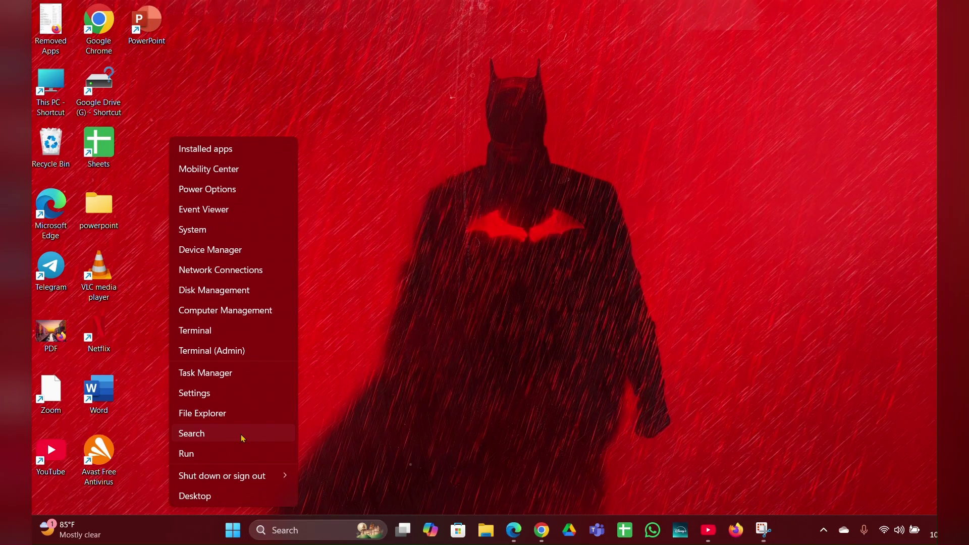
click(234, 394)
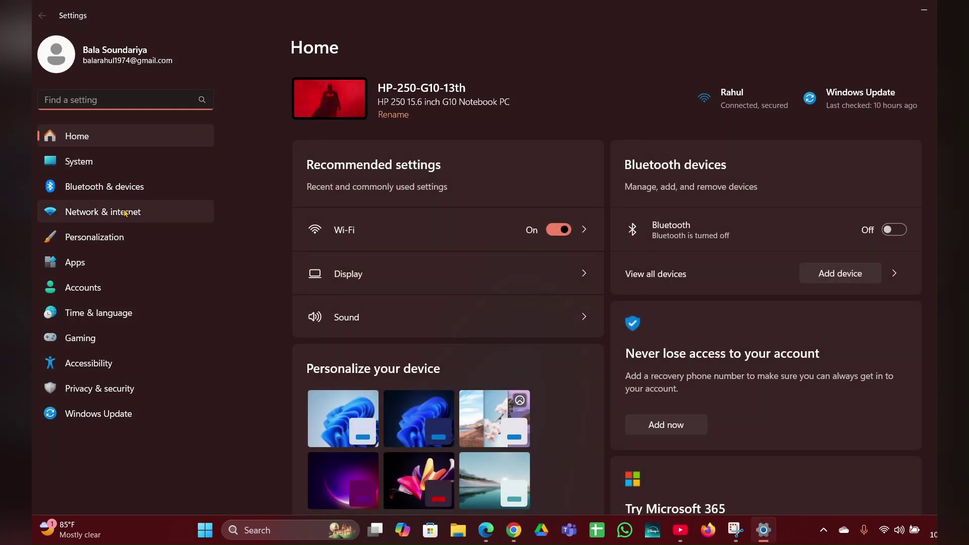
click(125, 213)
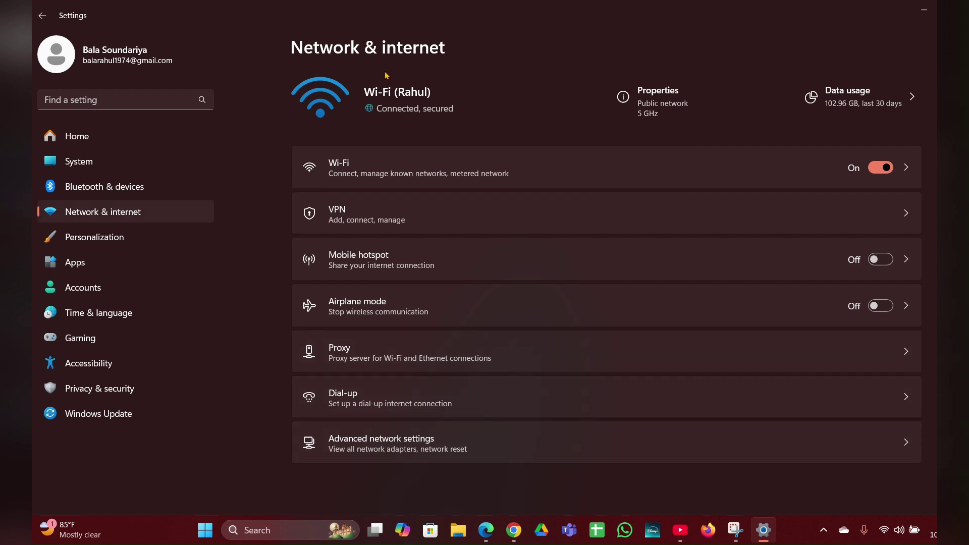
click(433, 452)
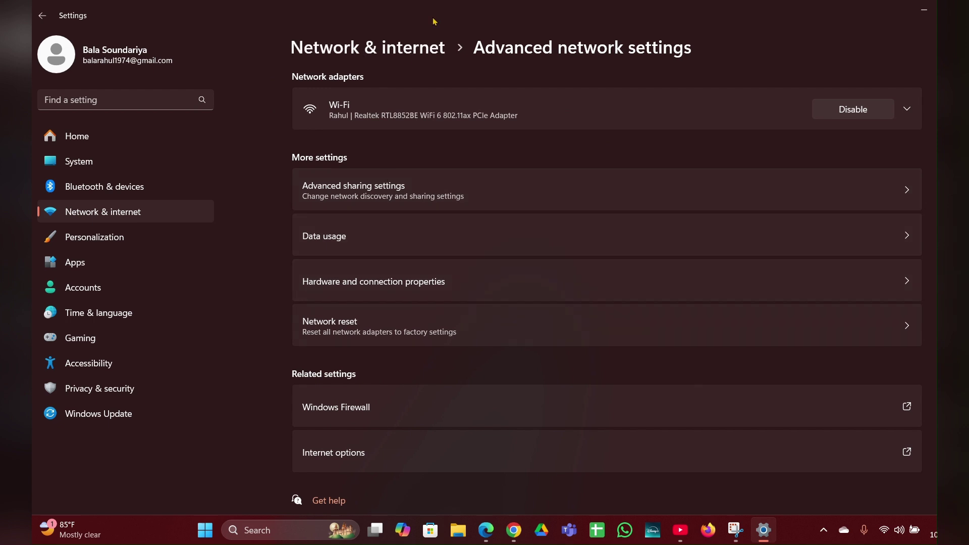
click(461, 333)
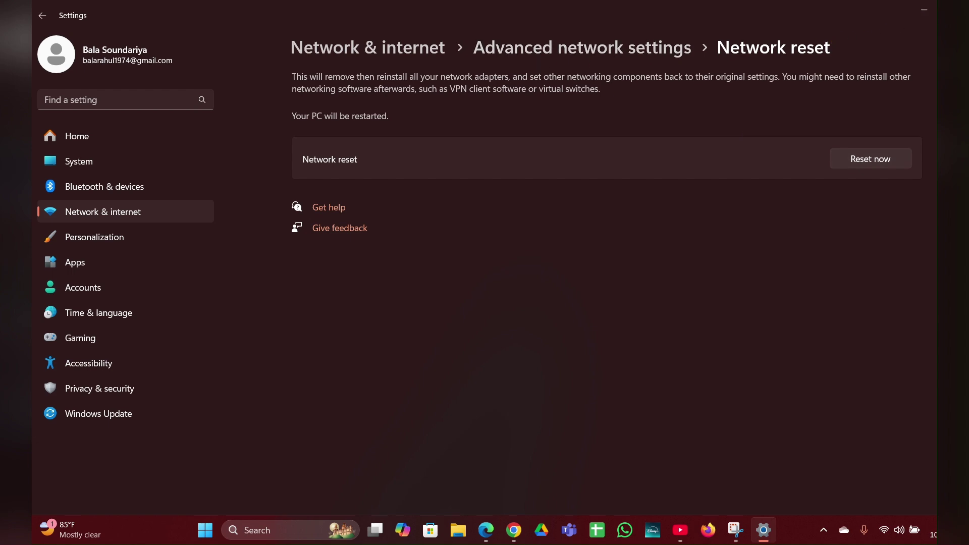
- Close the Network reset page and reopen Windows Settings at its home page
key(alt+F4)
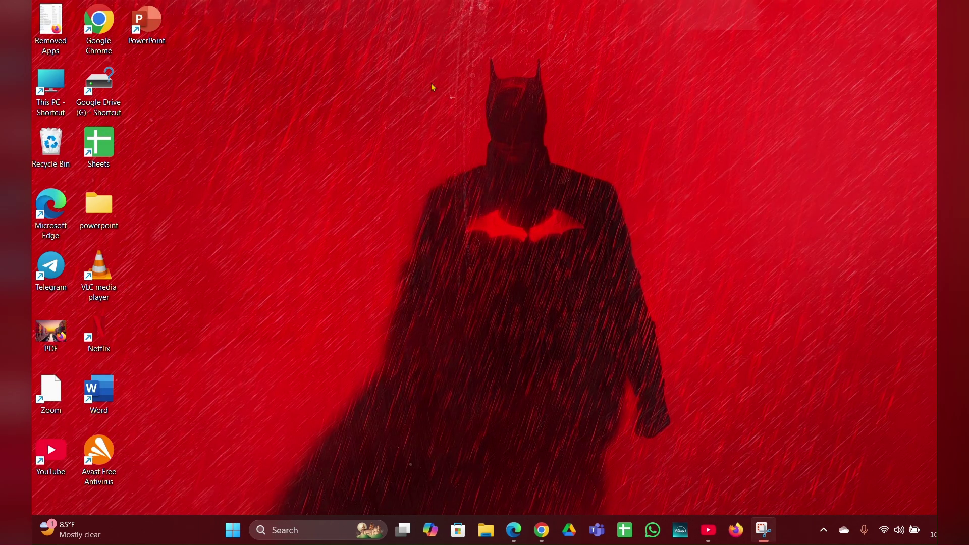
click(232, 530)
click(662, 164)
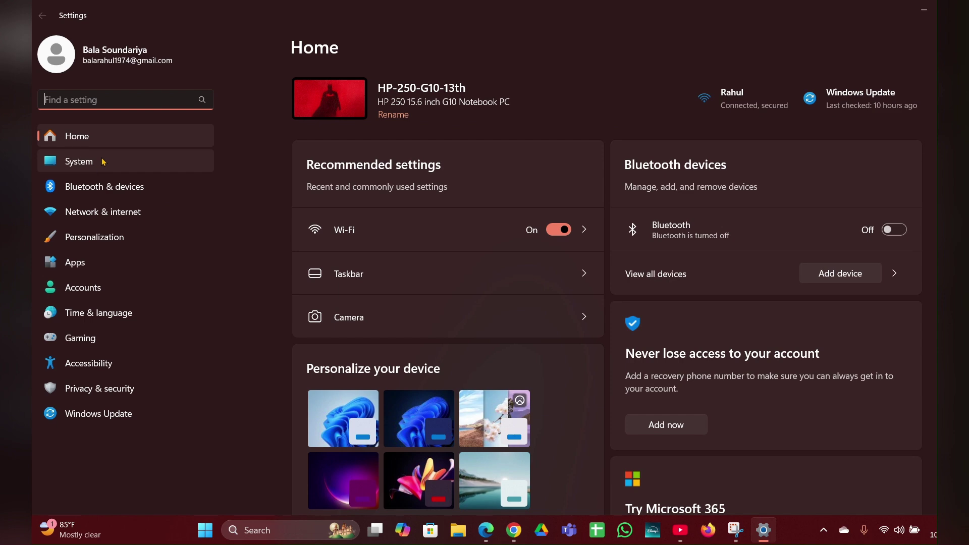
- View the other troubleshooters, including Network and Internet, in the System troubleshooting settings, and close Settings
click(100, 162)
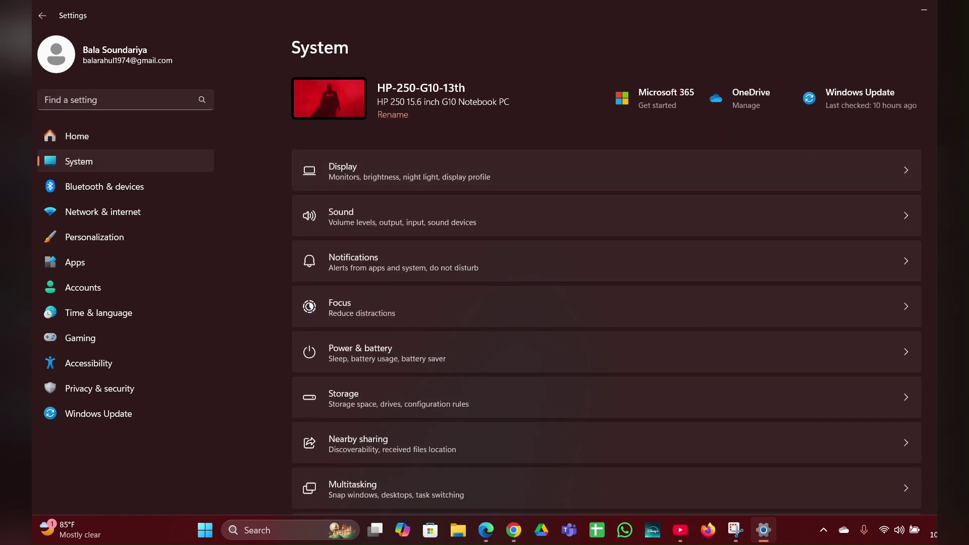
scroll(561, 152, down, 10)
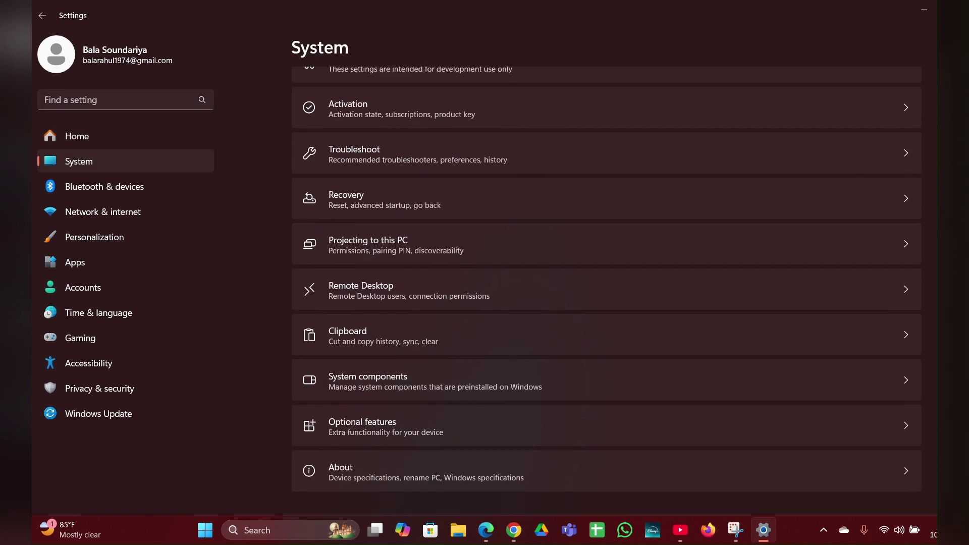
click(561, 153)
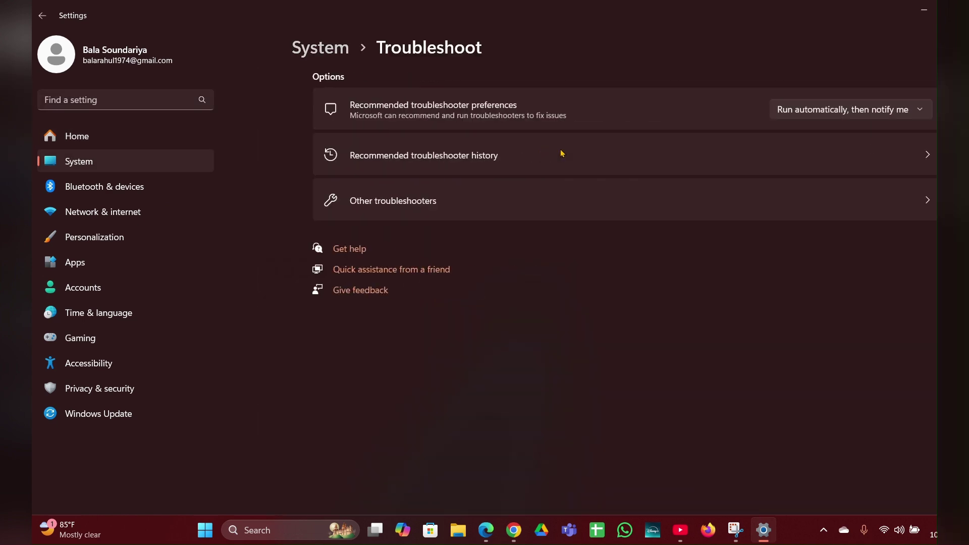
click(545, 208)
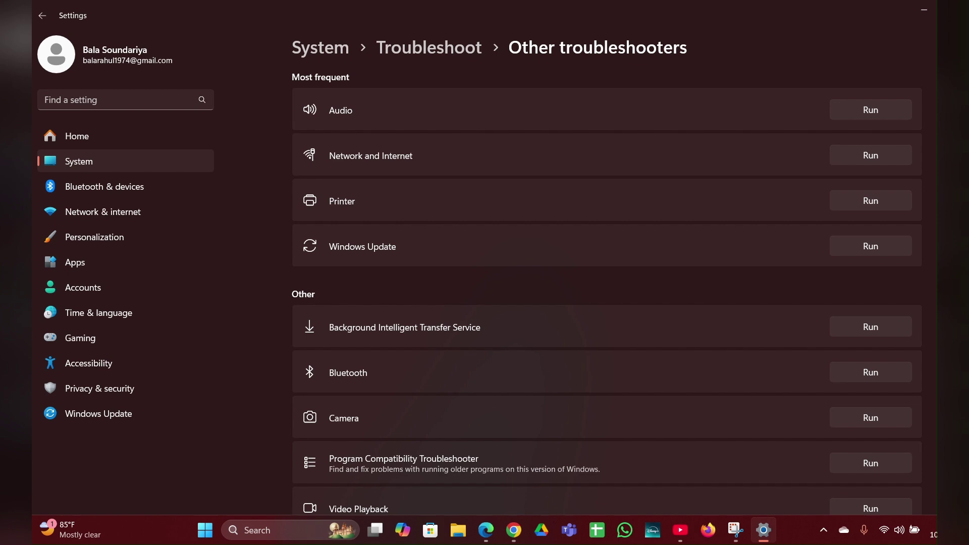
key(alt+F4)
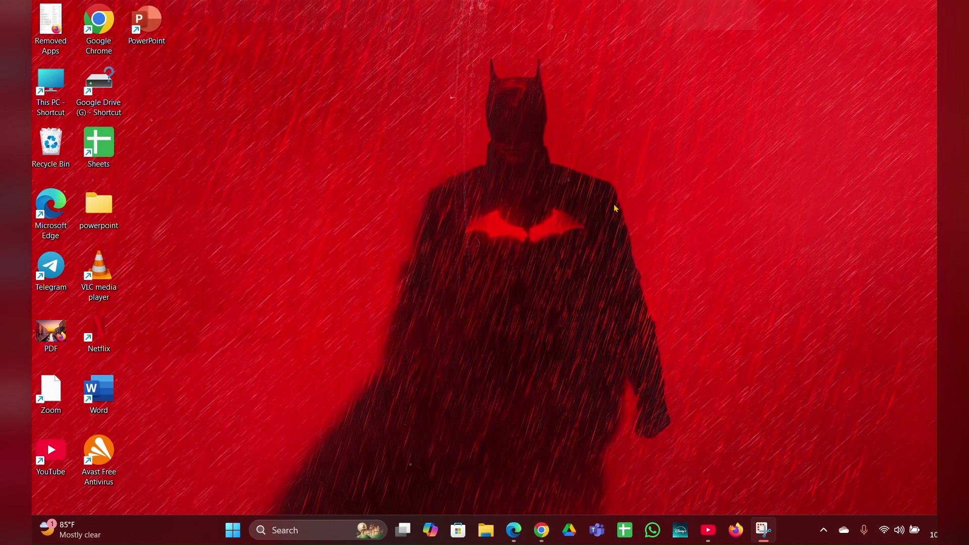